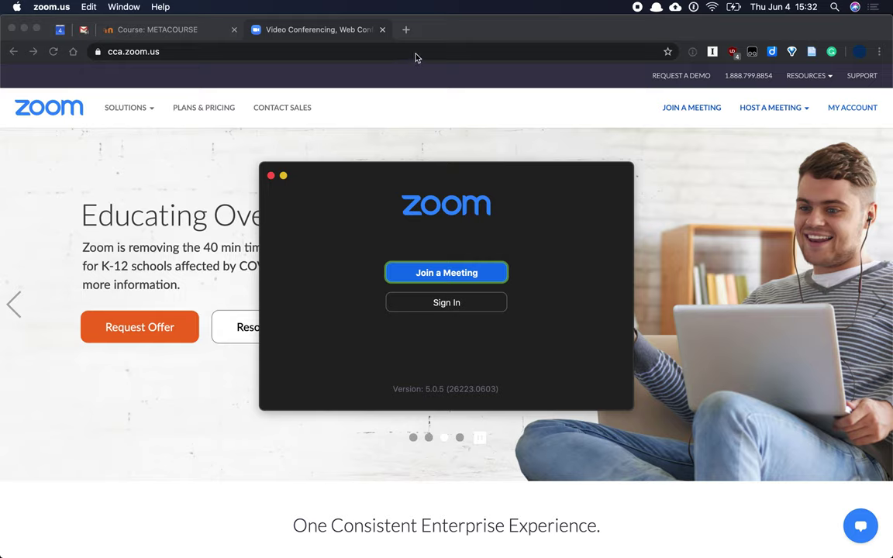
# - Return to the Zoom desktop app and begin an SSO sign-in with the company domain cca
pyautogui.click(372, 50)
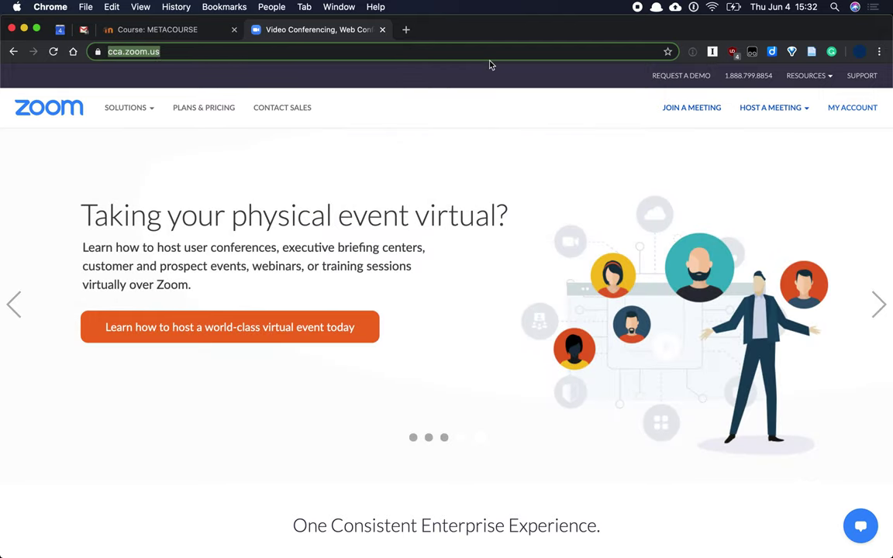
pyautogui.press('super+Tab')
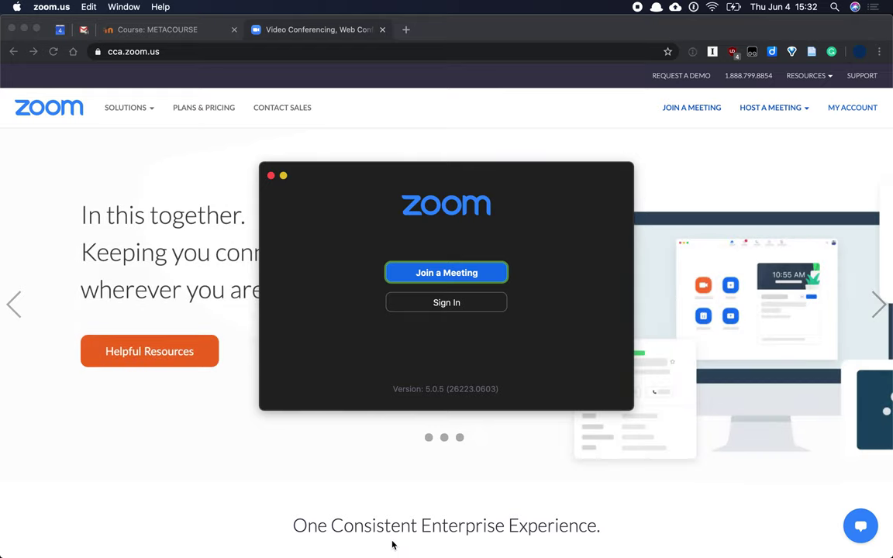
pyautogui.moveTo(341, 535)
pyautogui.click(448, 305)
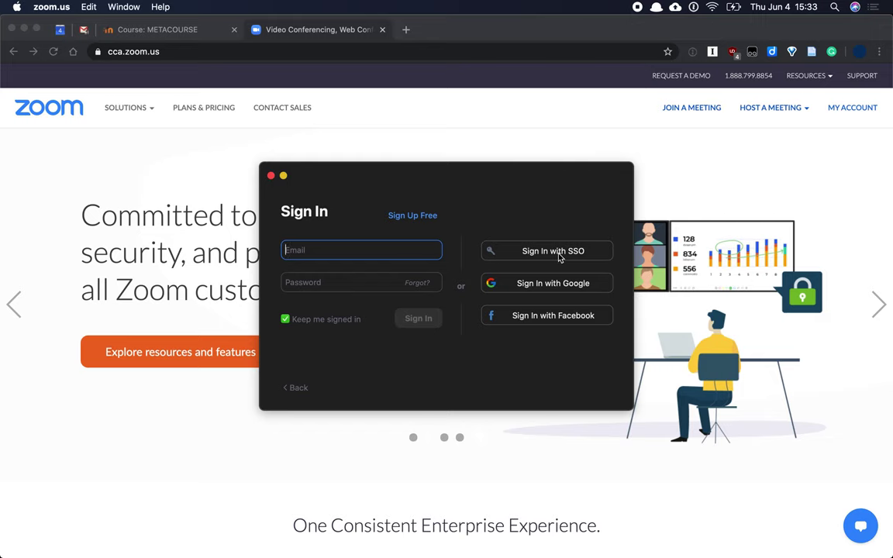
pyautogui.click(558, 253)
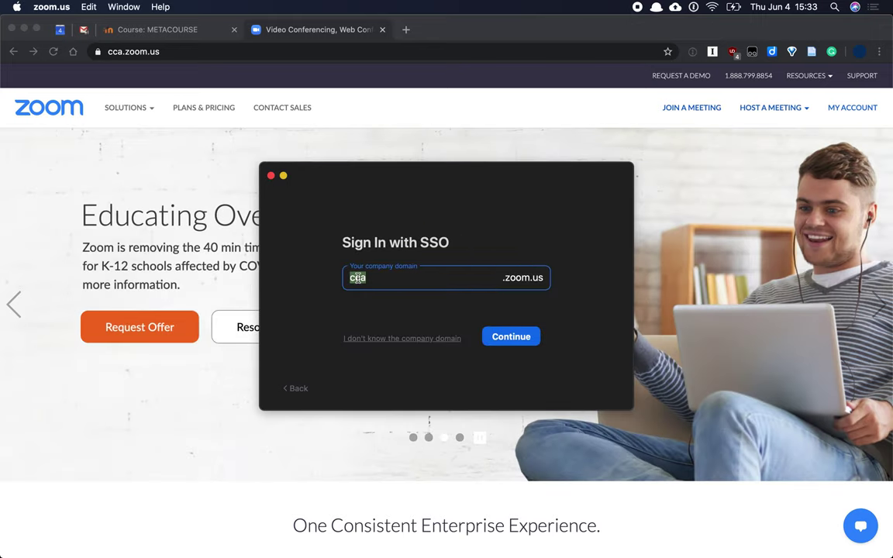
pyautogui.click(367, 277)
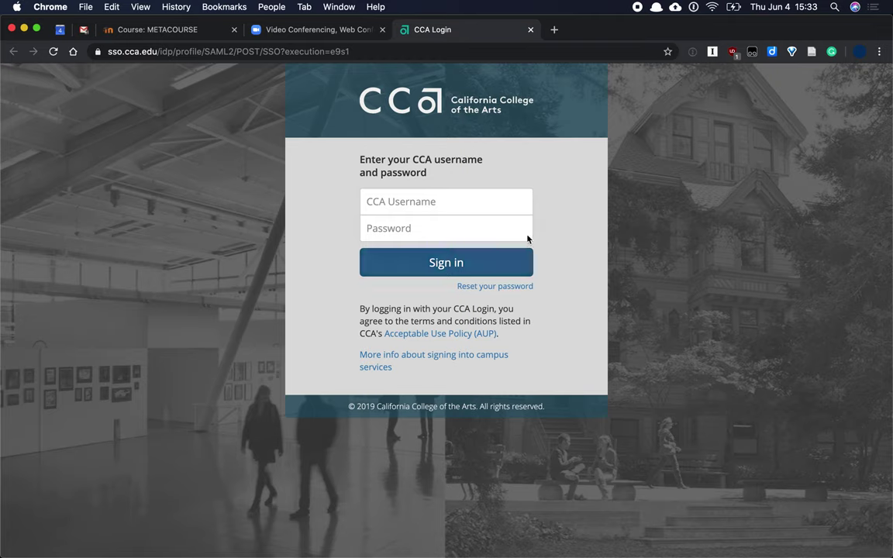
# - Fill the CCA username and password from the saved "a) main CCA" login, sign in, and allow zoom.us.app to open
pyautogui.click(693, 52)
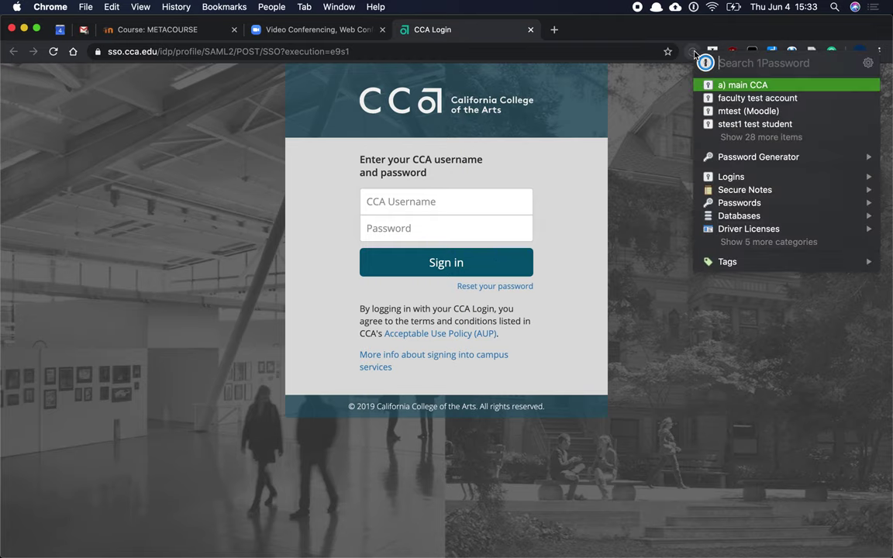
pyautogui.click(742, 86)
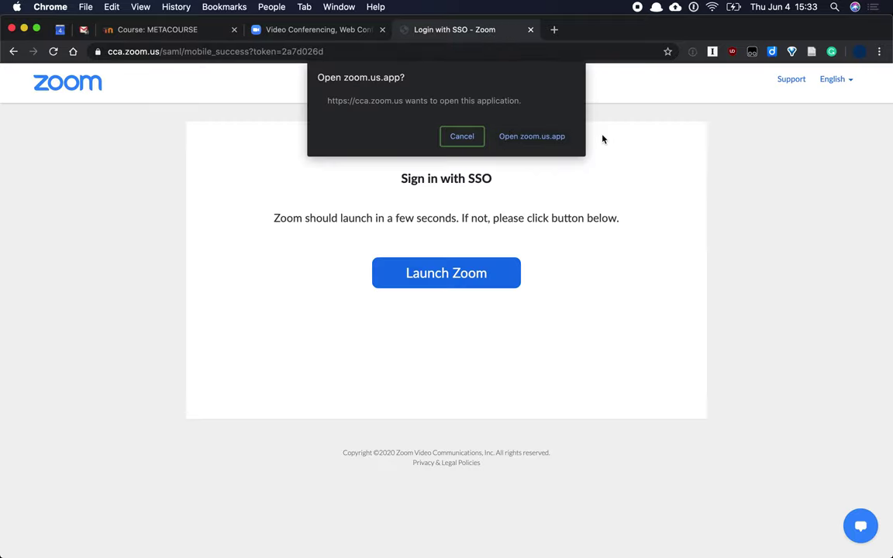
pyautogui.click(544, 140)
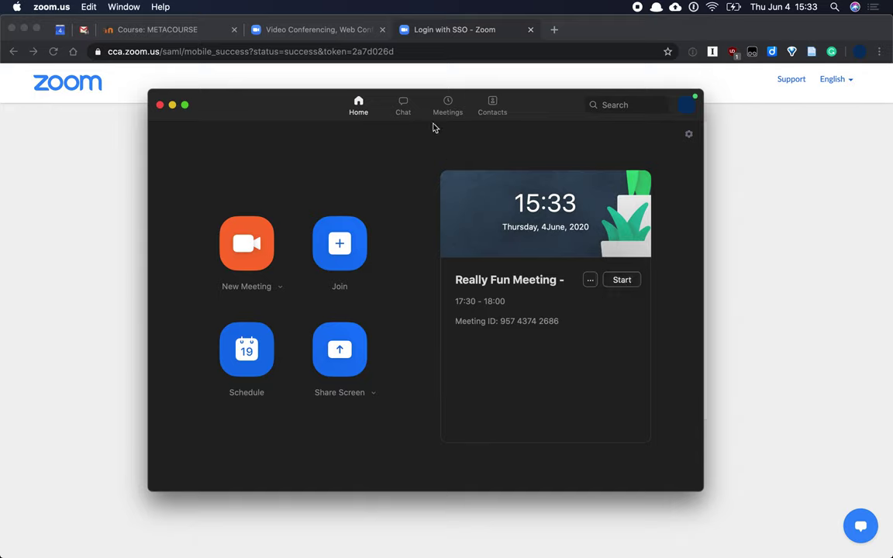
# - Start scheduling a new meeting and set its date to 6/5/2020
pyautogui.click(249, 354)
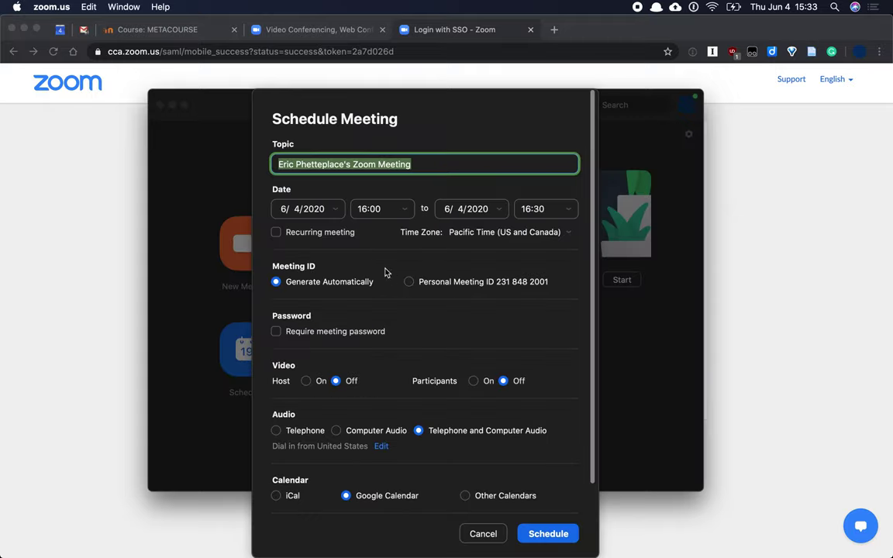
pyautogui.click(335, 211)
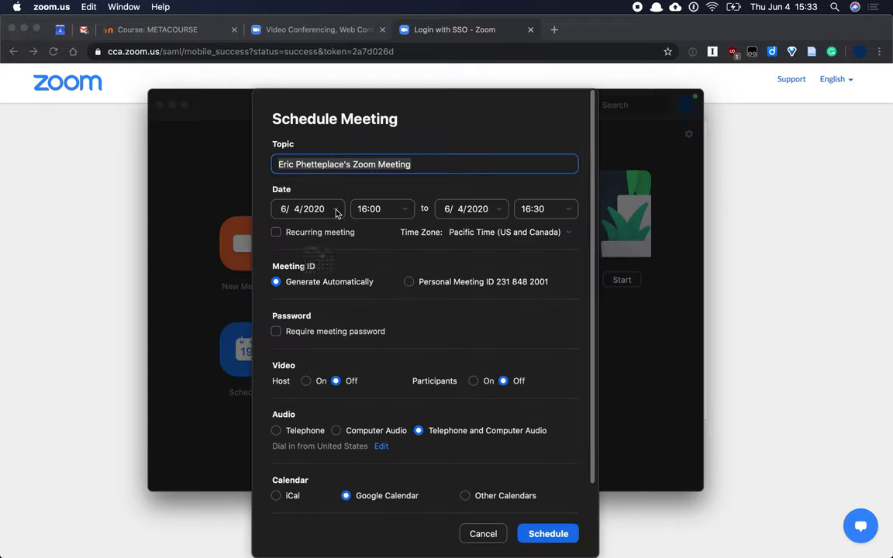
pyautogui.click(343, 246)
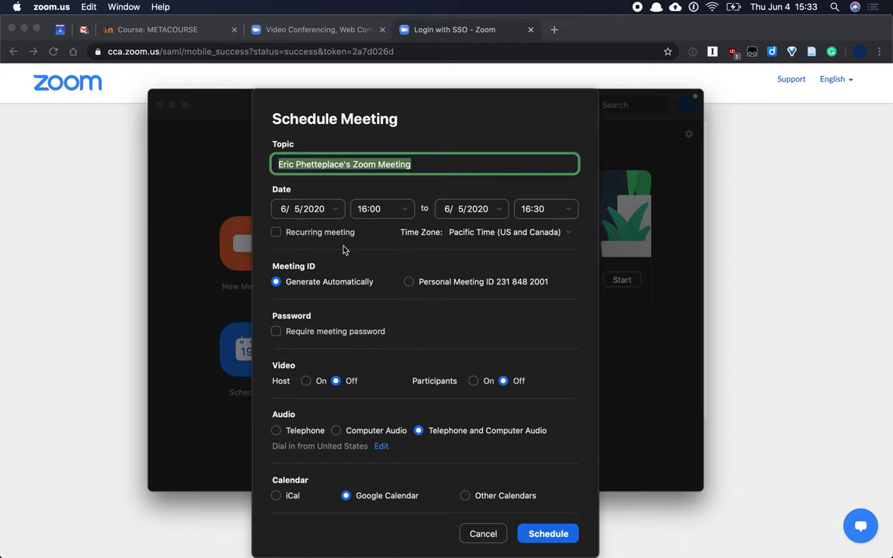
# - Require a meeting password and set the host's video to On
pyautogui.scroll(-1, 399, 291)
pyautogui.scroll(-2, 371, 294)
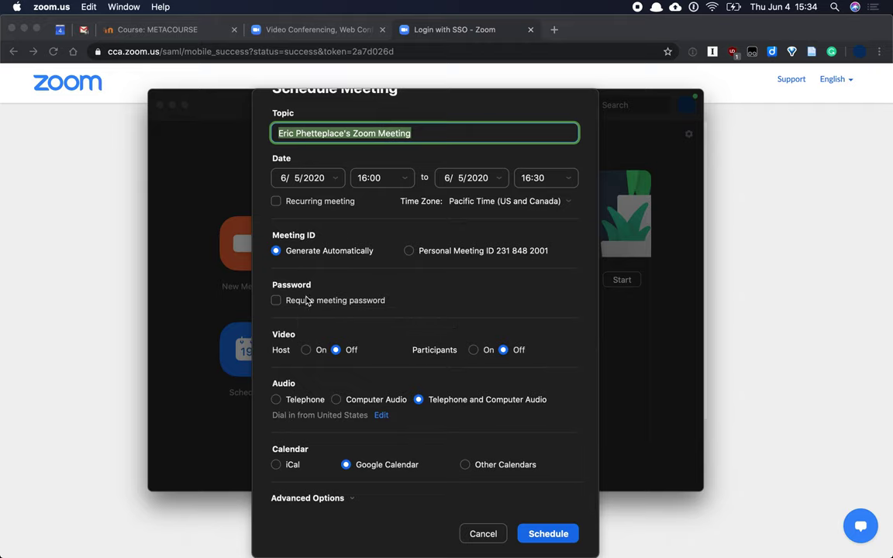
pyautogui.click(277, 301)
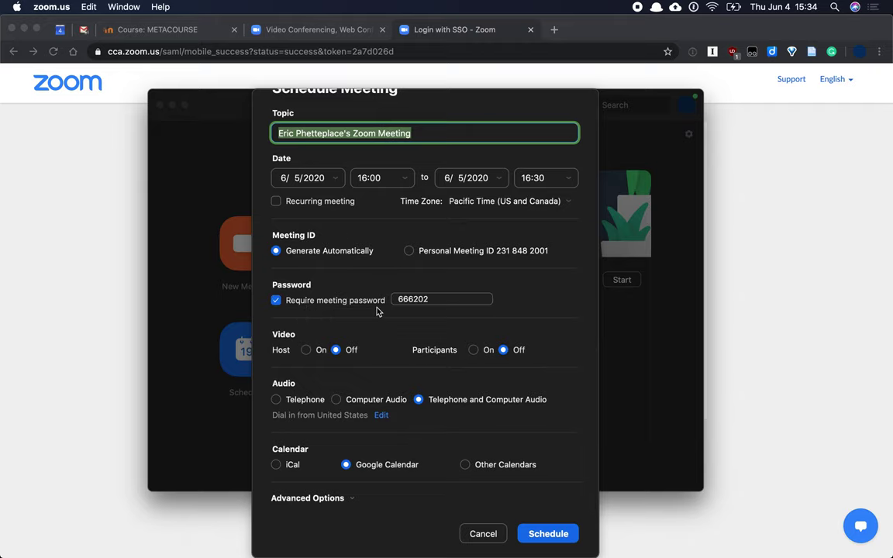
pyautogui.scroll(1, 377, 311)
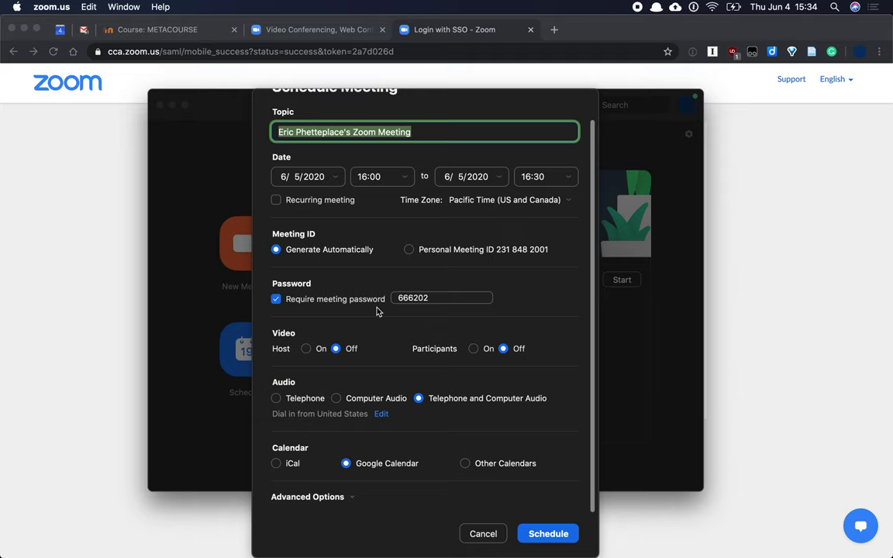
pyautogui.click(307, 350)
# - Try iCal, settle on Google Calendar as the meeting's calendar, and schedule the meeting
pyautogui.scroll(-1, 403, 369)
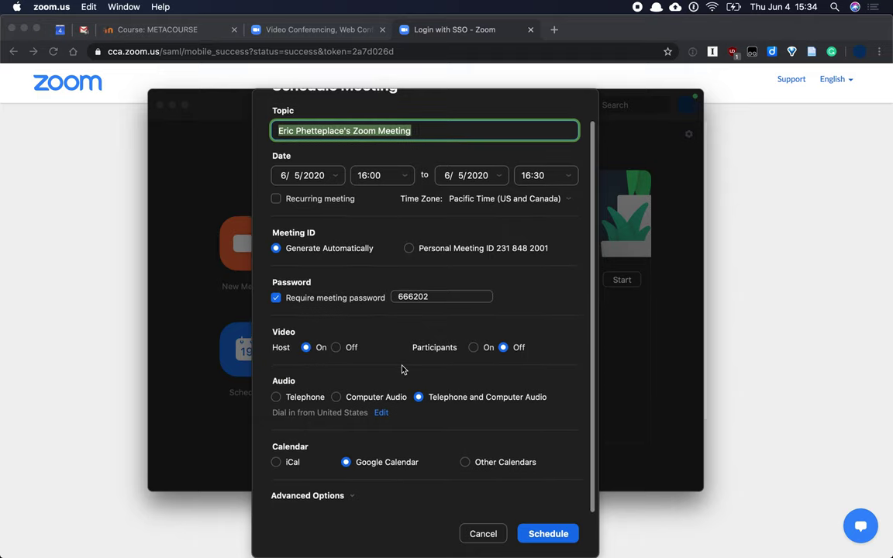
pyautogui.scroll(1, 403, 370)
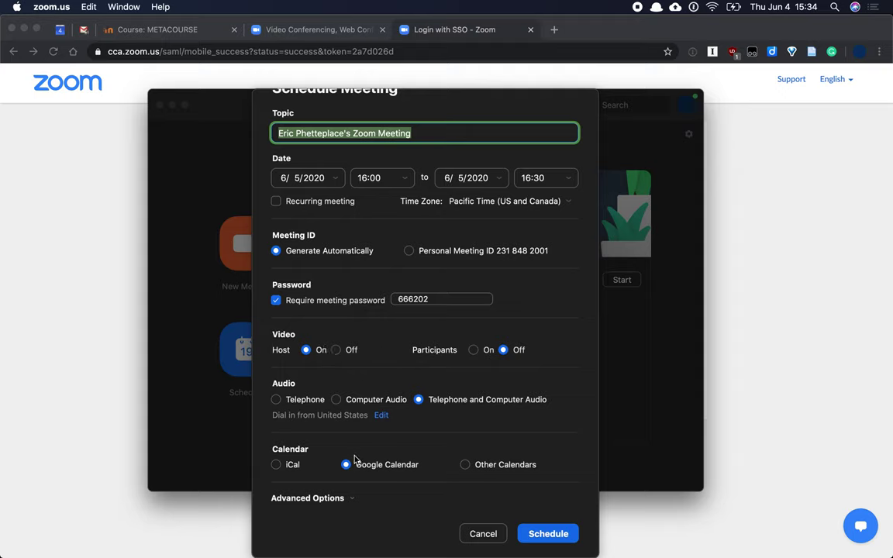
pyautogui.click(292, 465)
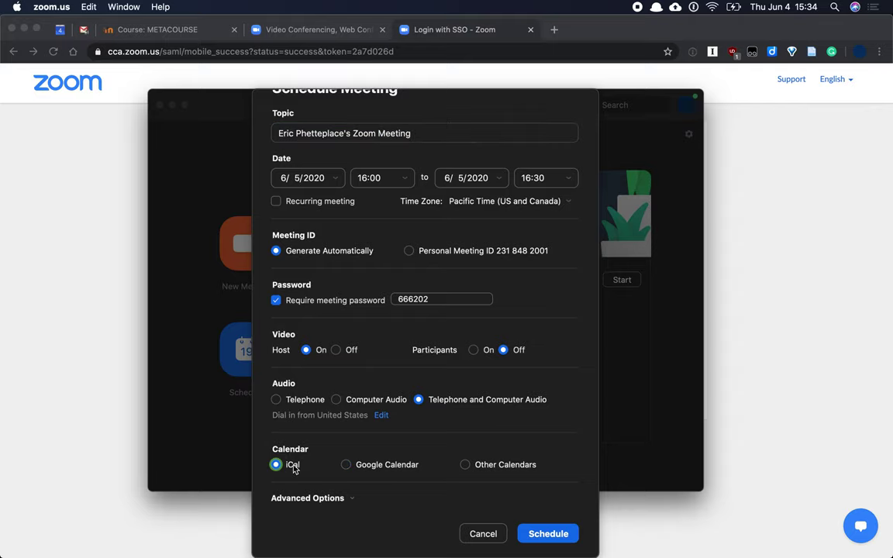
pyautogui.click(401, 466)
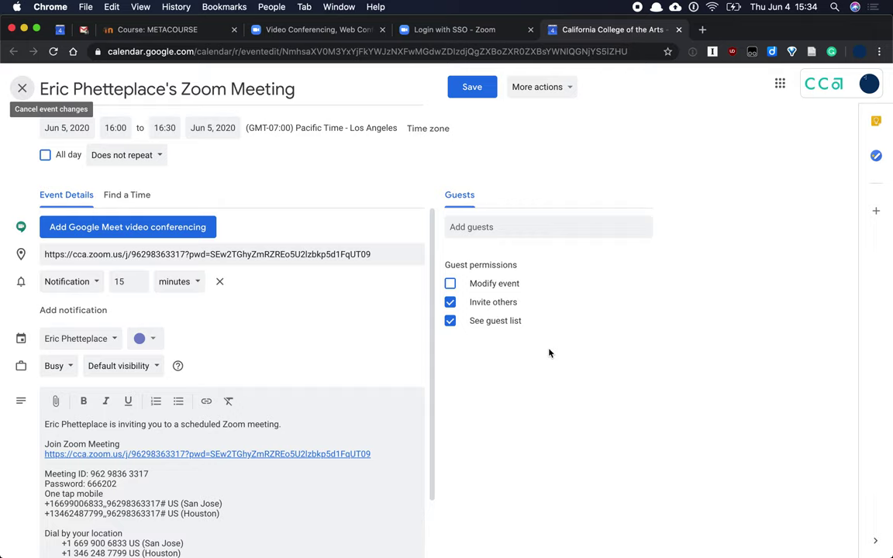
# - Review the meeting link and dial-in details in the Google Calendar event description
pyautogui.scroll(-2, 362, 396)
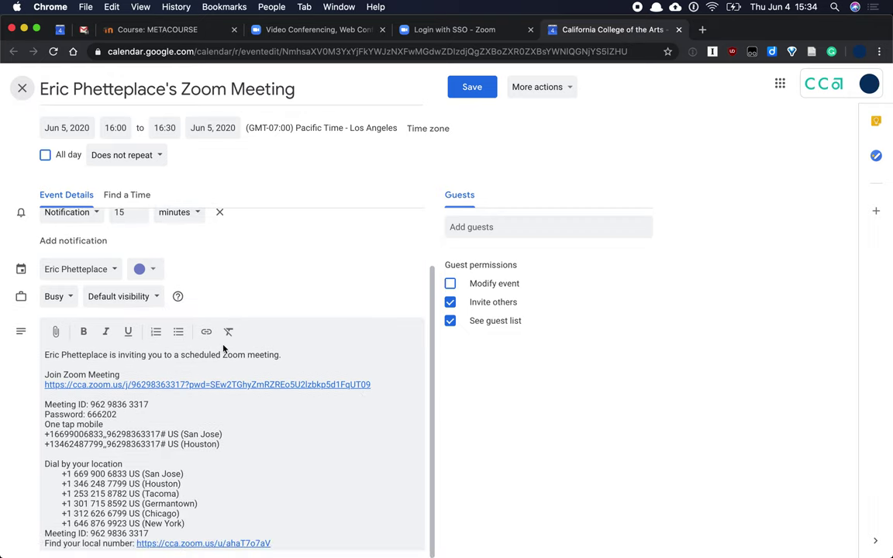
pyautogui.scroll(2, 223, 347)
pyautogui.scroll(1, 337, 322)
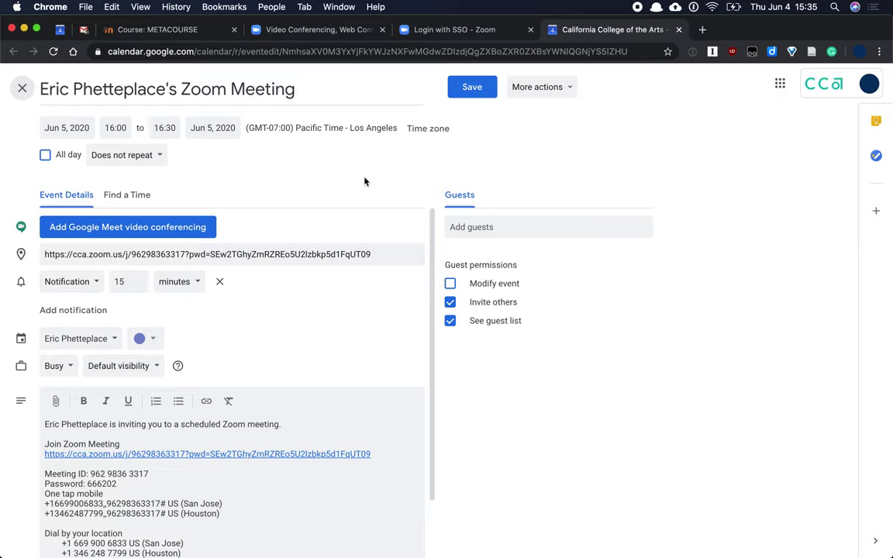
# - Switch to Zoom and start the Fri, Jun 05 meeting from the upcoming meetings
pyautogui.press('super+Tab')
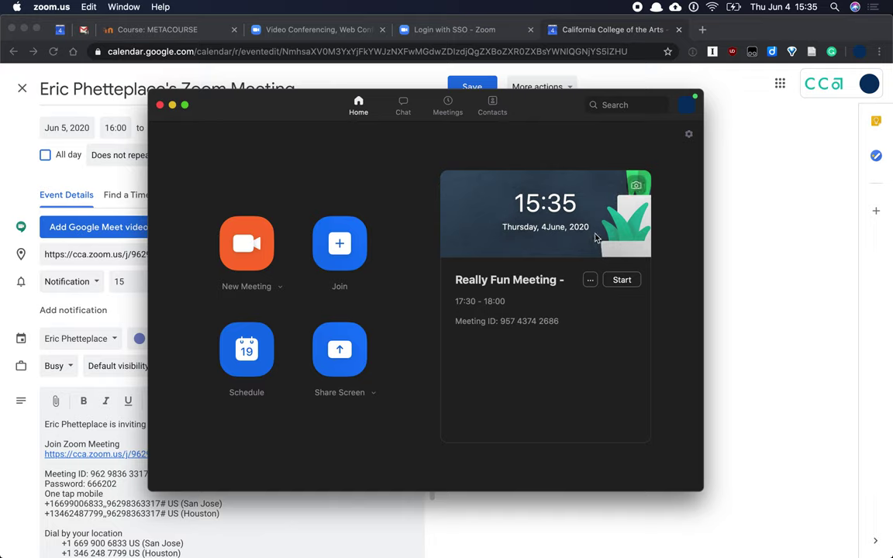
pyautogui.click(448, 105)
pyautogui.scroll(-2, 293, 137)
pyautogui.scroll(2, 256, 162)
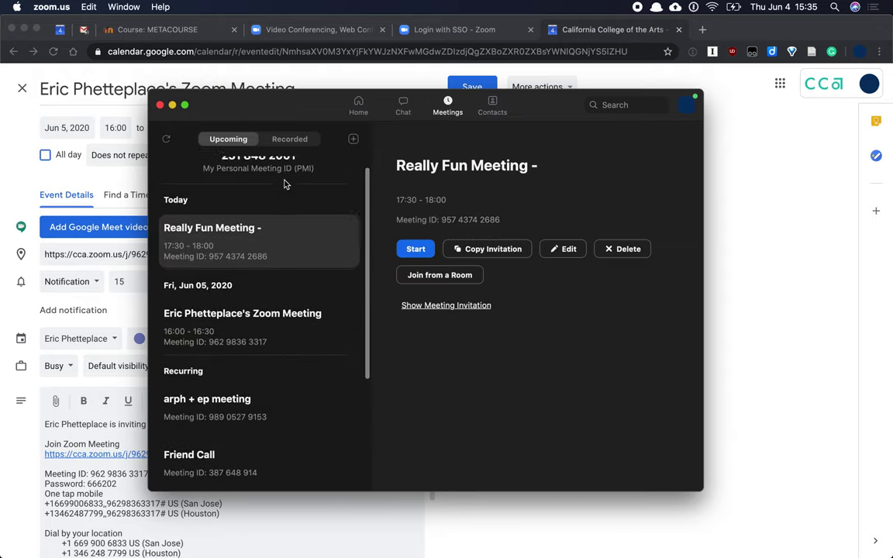
pyautogui.scroll(1, 284, 184)
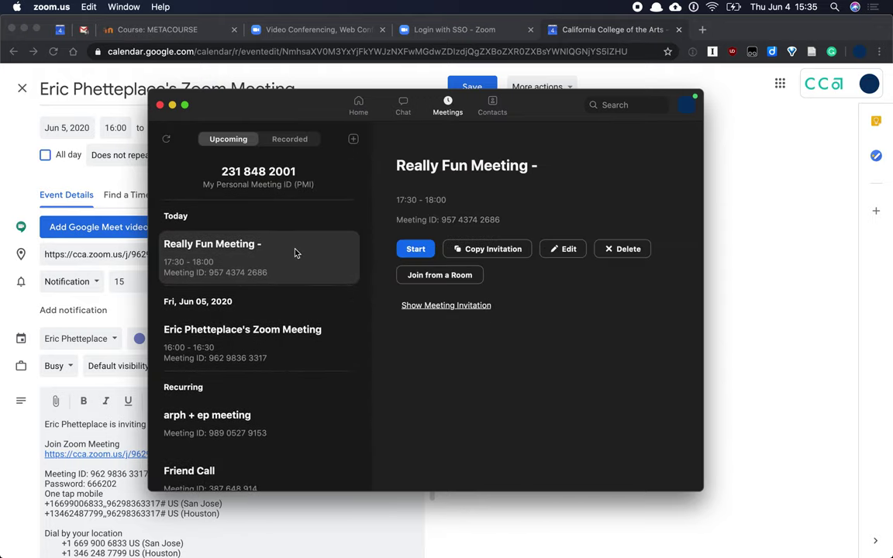
pyautogui.click(253, 340)
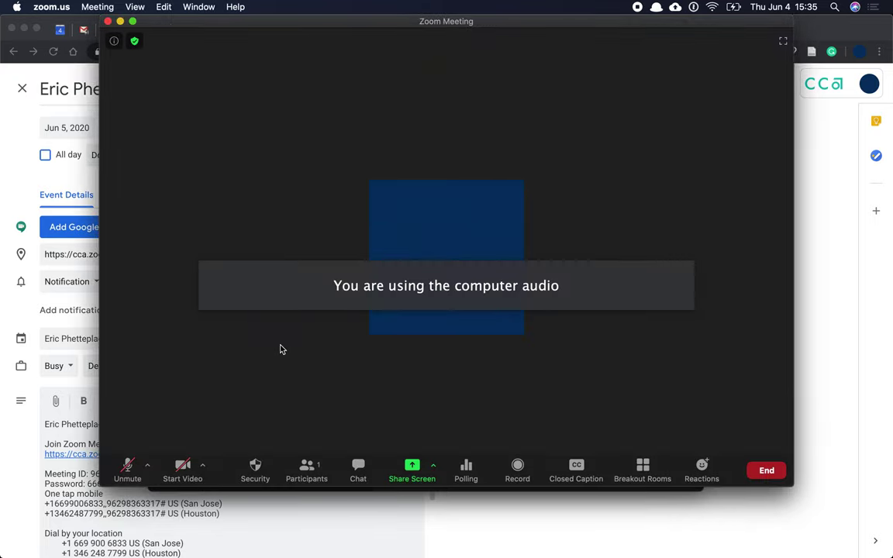
# - Turn on the camera and unmute the microphone in the meeting
pyautogui.click(183, 469)
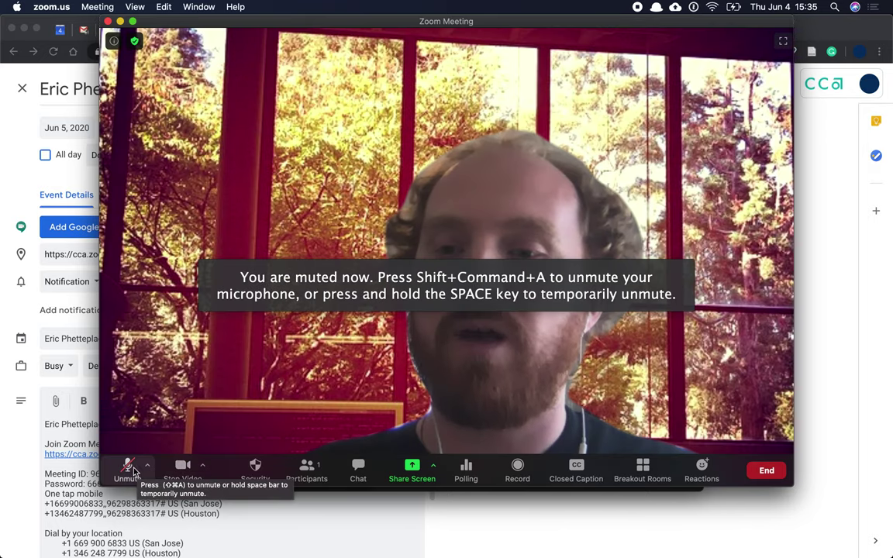
pyautogui.click(128, 469)
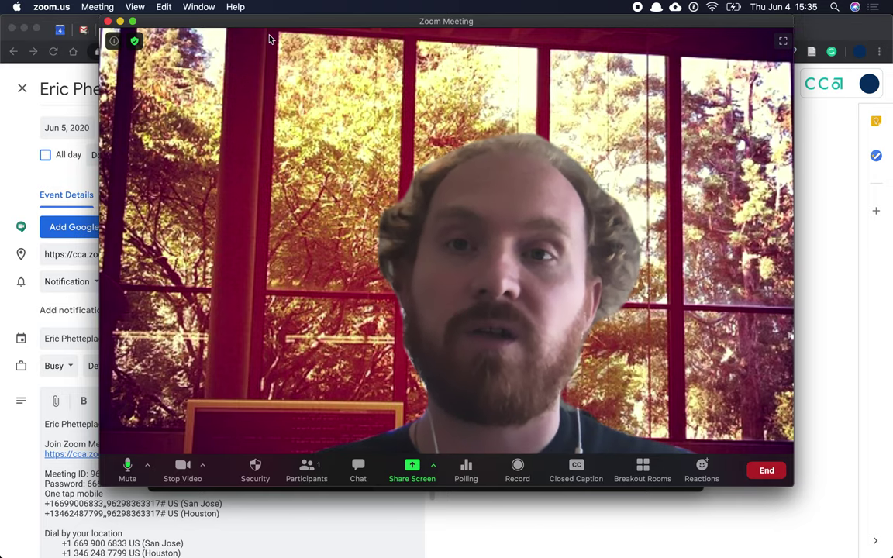
pyautogui.moveTo(134, 23)
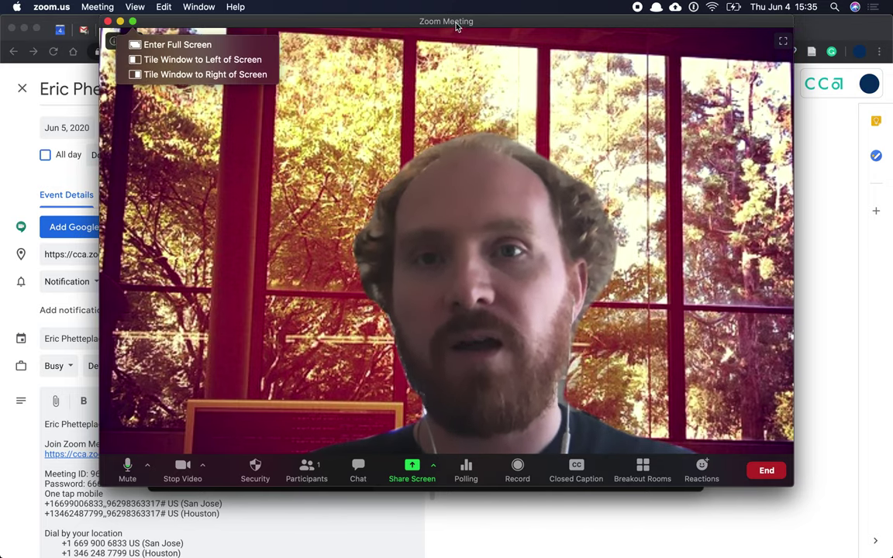
pyautogui.moveTo(458, 27); pyautogui.dragTo(456, 27)
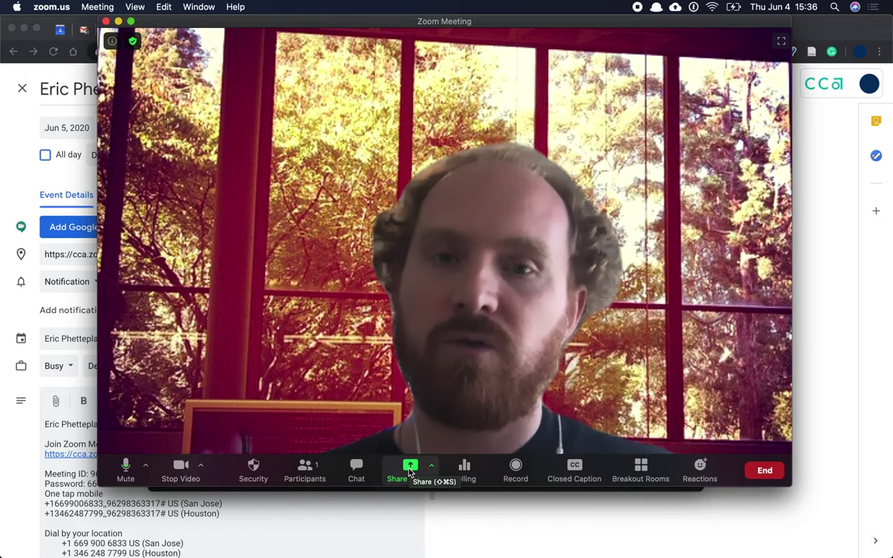
# - Share the Preview window with matta - a grave situation.jpg in the meeting, and end the screen share
pyautogui.click(411, 467)
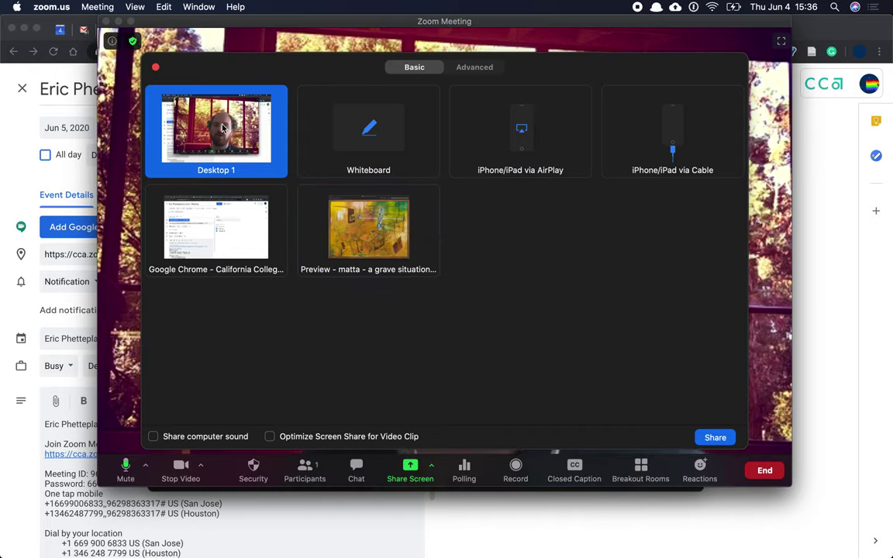
pyautogui.click(374, 246)
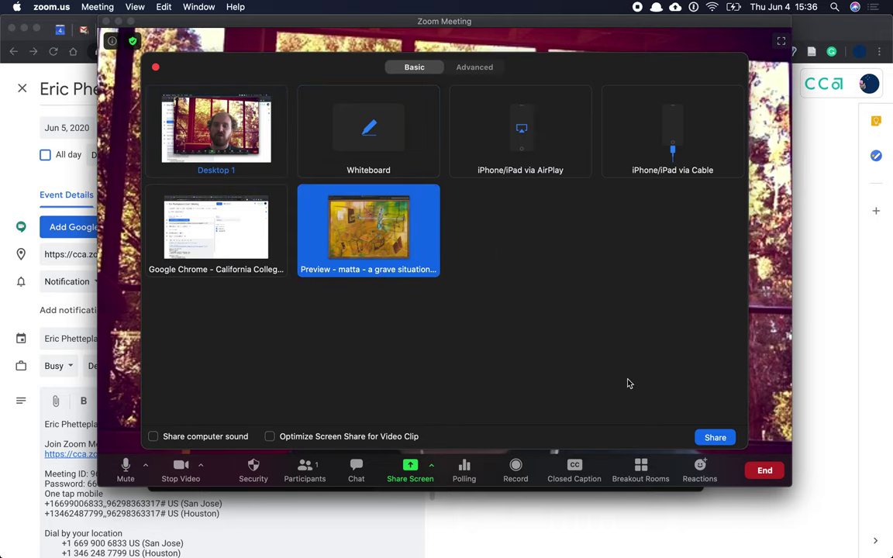
pyautogui.click(715, 438)
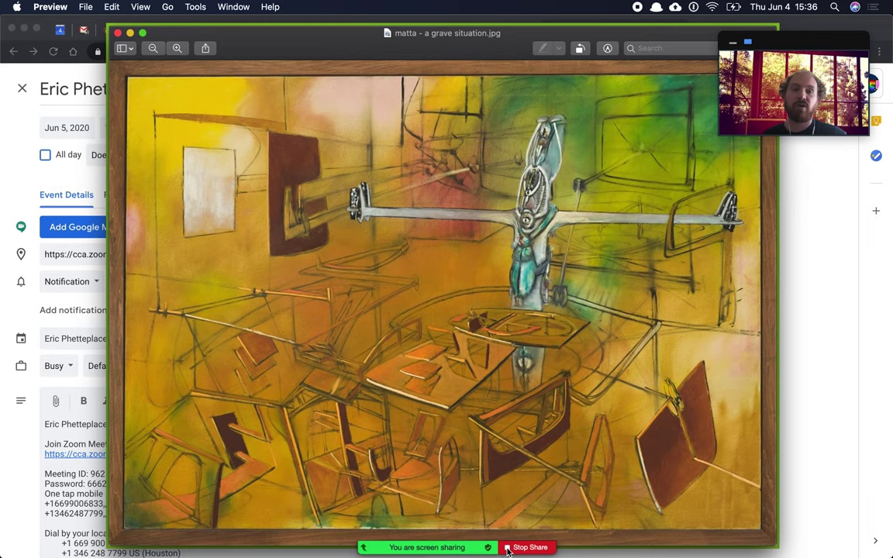
pyautogui.click(527, 547)
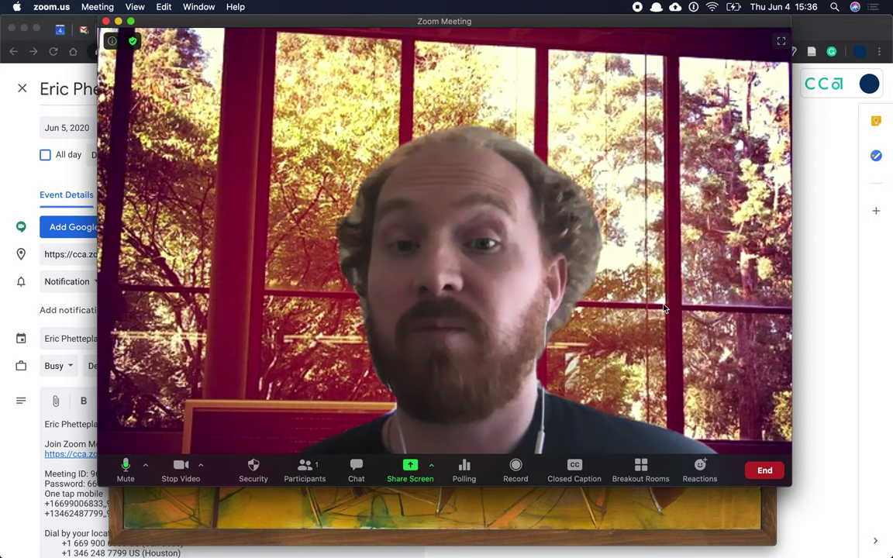